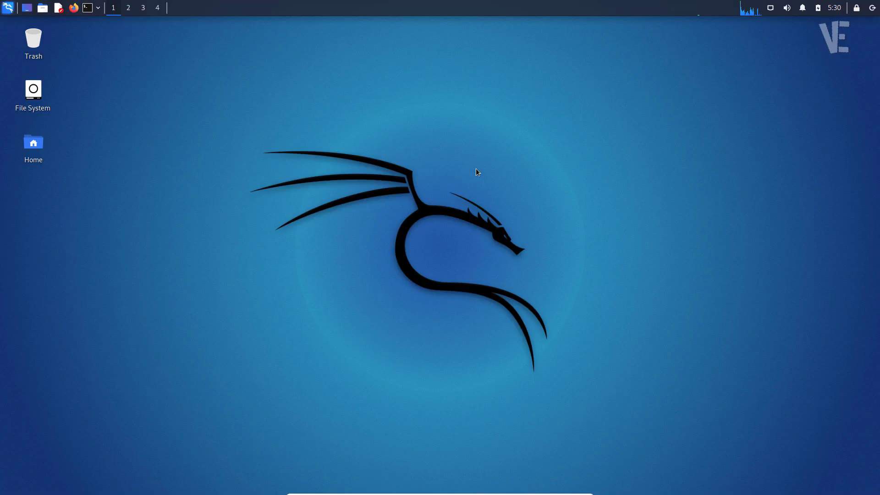
{"action": "left_click", "coordinate": [11, 9]}
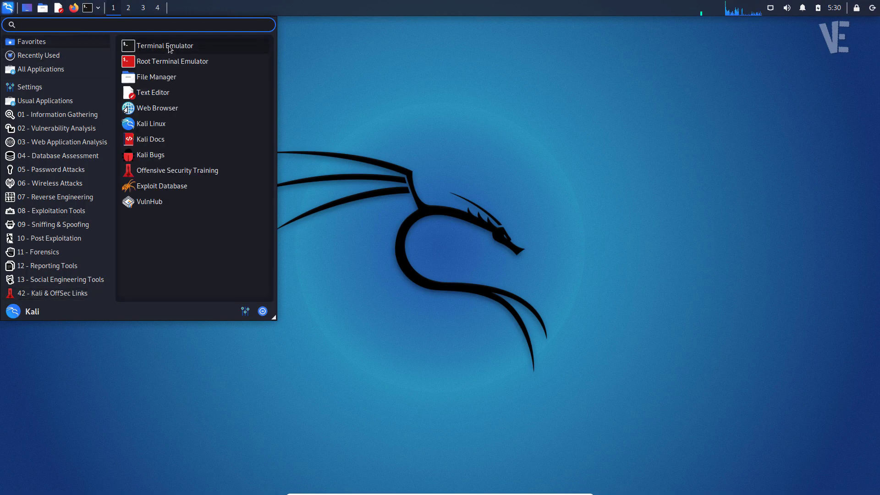
{"action": "left_click", "coordinate": [457, 112]}
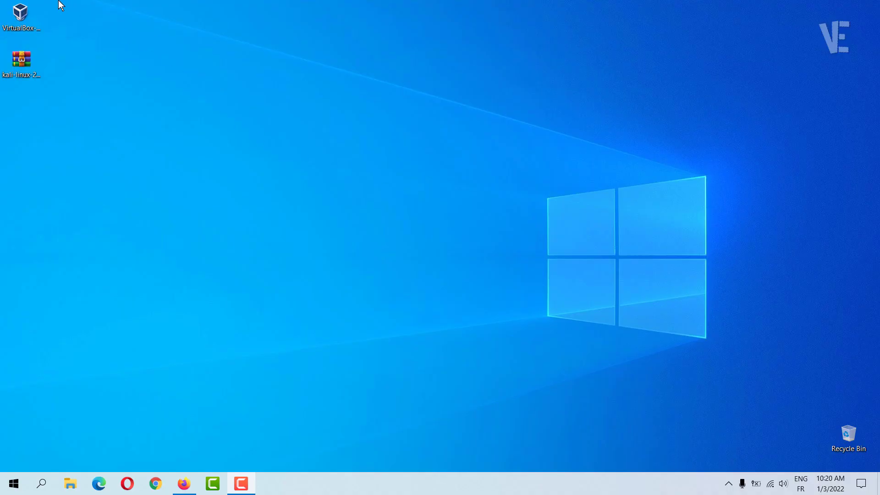
Rearrange the desktop icons so the VirtualBox installer sits mid-desktop and the Kali Linux archive stays in the corner
{"action": "left_click_drag", "start_coordinate": [62, 4], "coordinate": [2, 93]}
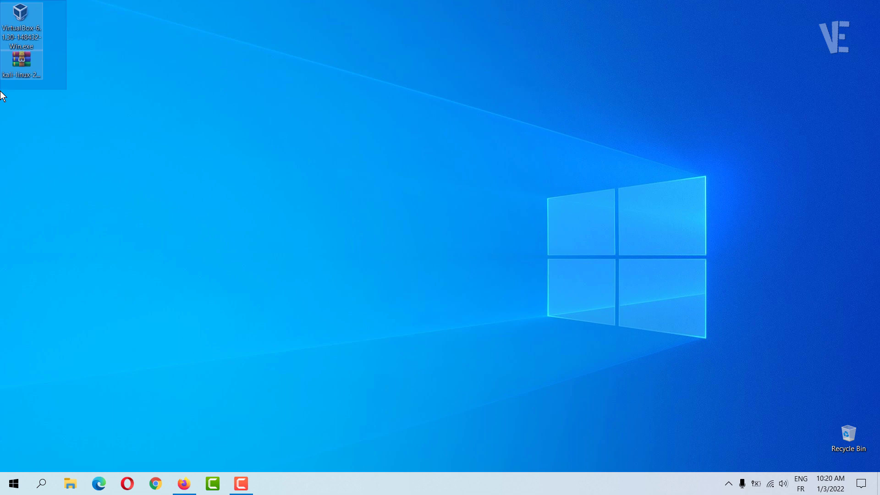
{"action": "left_click_drag", "start_coordinate": [37, 38], "coordinate": [410, 128]}
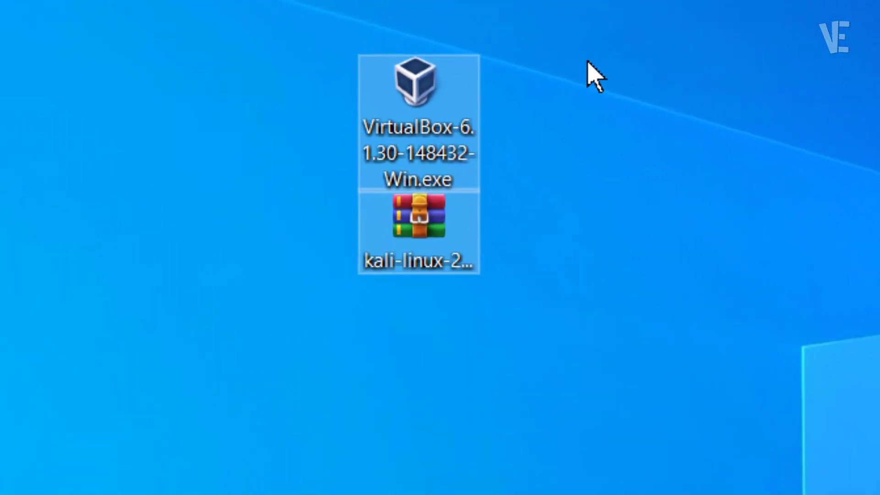
{"action": "left_click", "coordinate": [596, 66]}
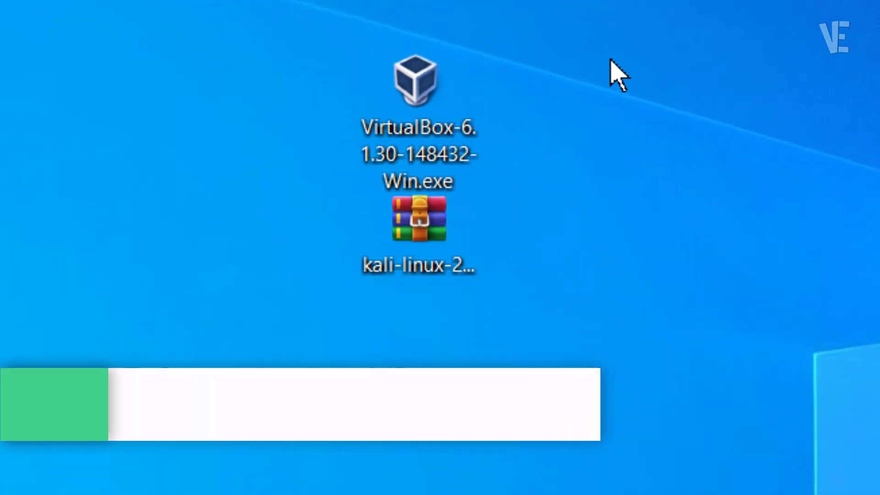
{"action": "left_click_drag", "start_coordinate": [585, 14], "coordinate": [385, 97]}
{"action": "left_click", "coordinate": [573, 105]}
{"action": "left_click_drag", "start_coordinate": [584, 192], "coordinate": [424, 274]}
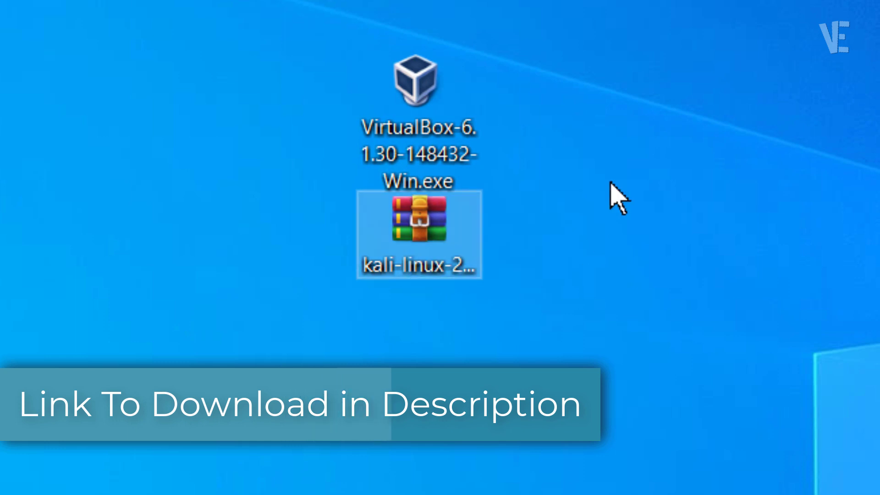
{"action": "left_click", "coordinate": [595, 195]}
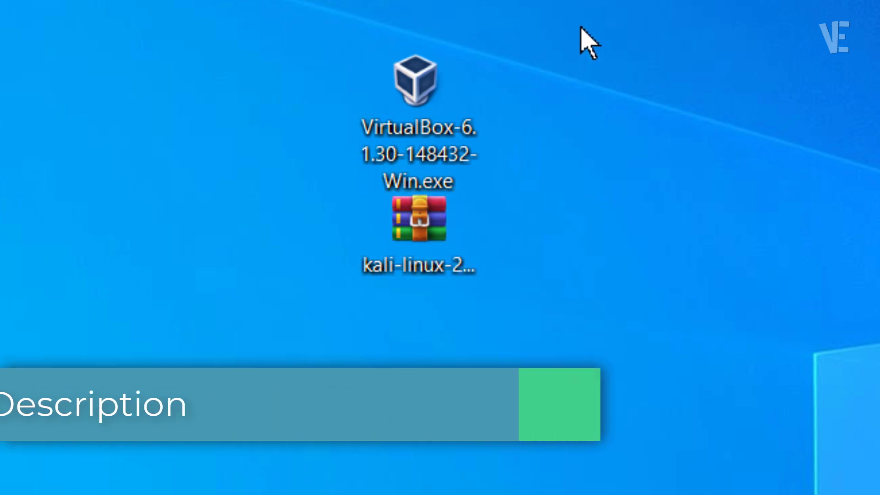
{"action": "left_click_drag", "start_coordinate": [419, 218], "coordinate": [14, 30]}
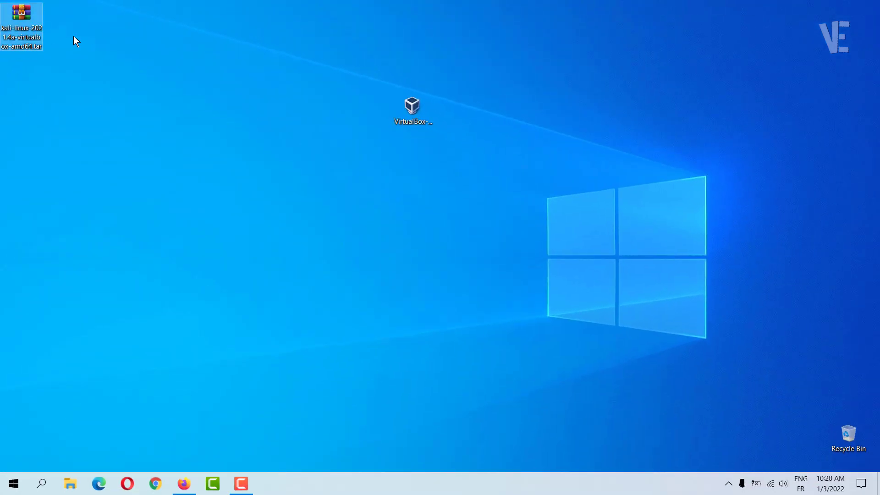
Run the VirtualBox 6.1.30 installer with the default setup options, accept the network interface reset and start the installation
{"action": "double_click", "coordinate": [419, 114]}
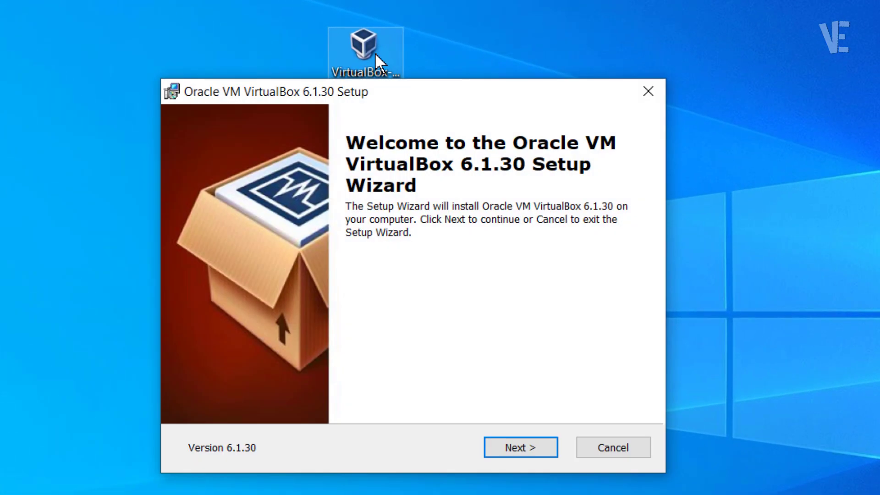
{"action": "left_click", "coordinate": [520, 449]}
{"action": "left_click", "coordinate": [532, 448]}
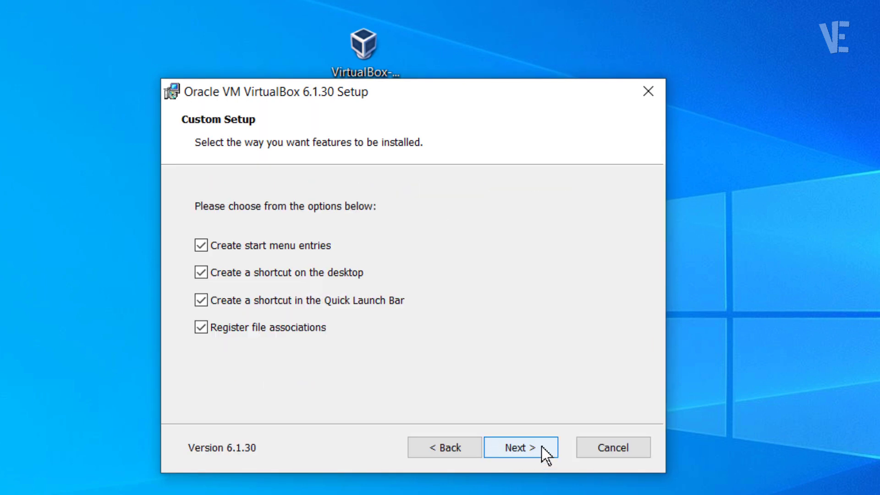
{"action": "left_click", "coordinate": [526, 451]}
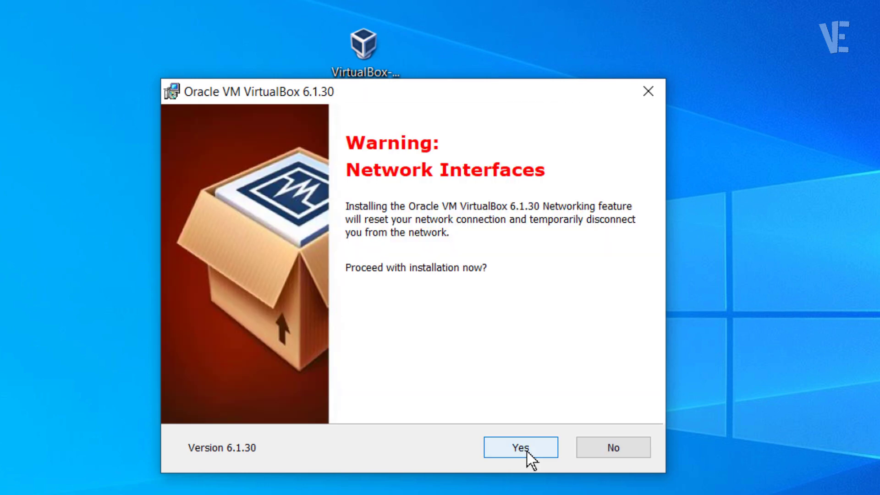
{"action": "left_click", "coordinate": [526, 453]}
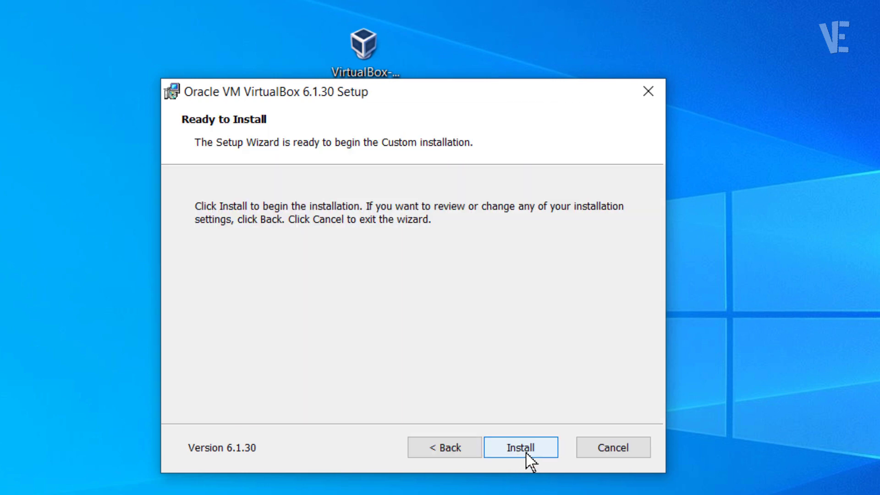
{"action": "left_click", "coordinate": [527, 447]}
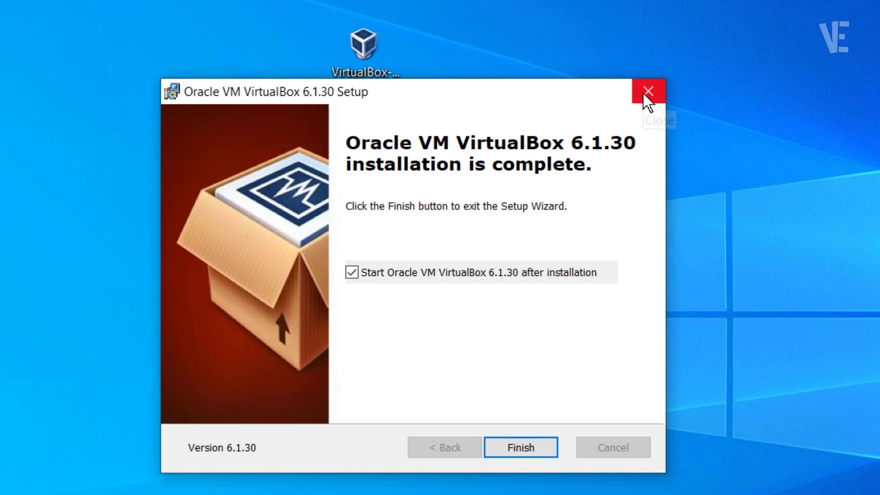
Finish the VirtualBox setup without starting the program and return the installer icon to the desktop's icon column
{"action": "left_click", "coordinate": [351, 272]}
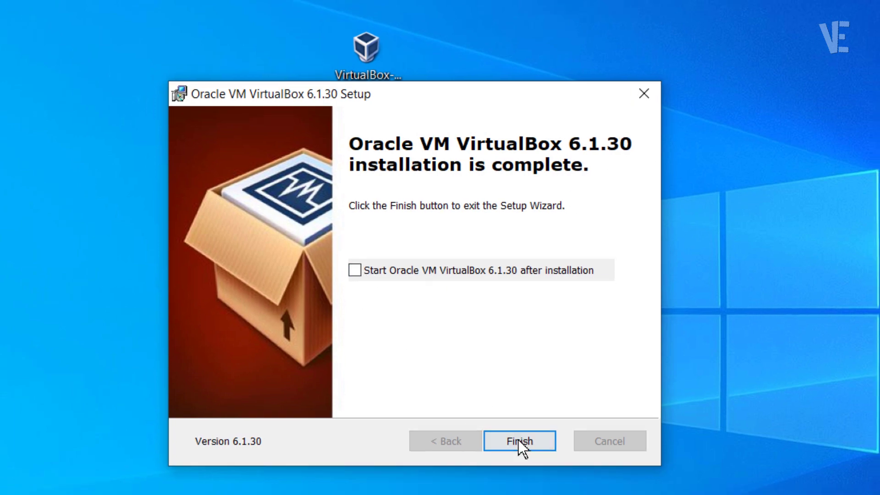
{"action": "left_click", "coordinate": [521, 447]}
{"action": "left_click_drag", "start_coordinate": [2, 202], "coordinate": [24, 128]}
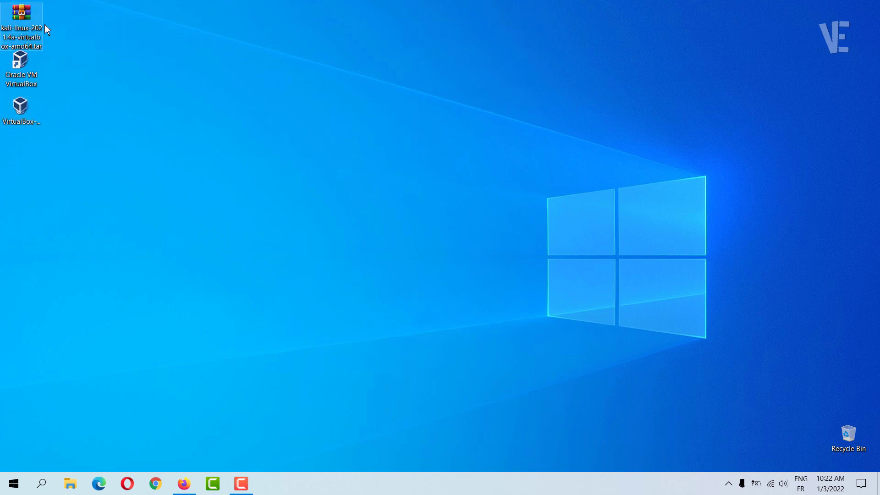
Extract the Kali Linux archive into its own kali-linux-2021.4a-virtualbox-amd64 folder on the desktop
{"action": "left_click_drag", "start_coordinate": [36, 26], "coordinate": [412, 137]}
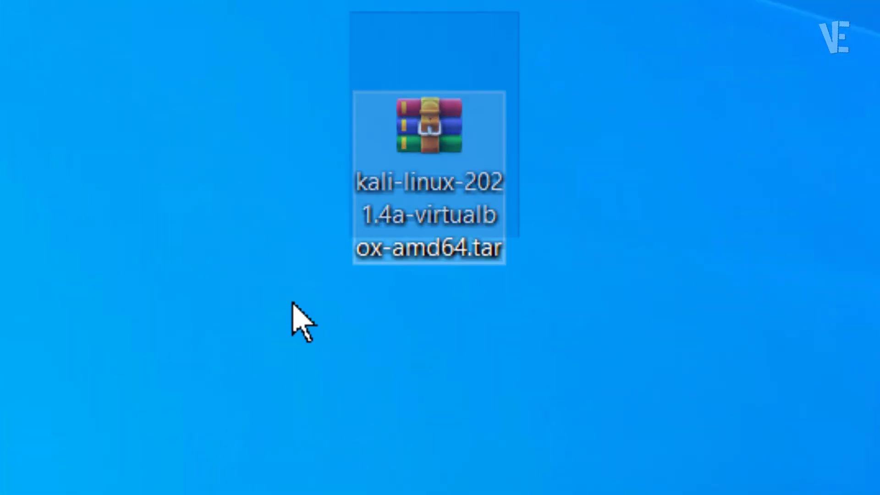
{"action": "right_click", "coordinate": [431, 136]}
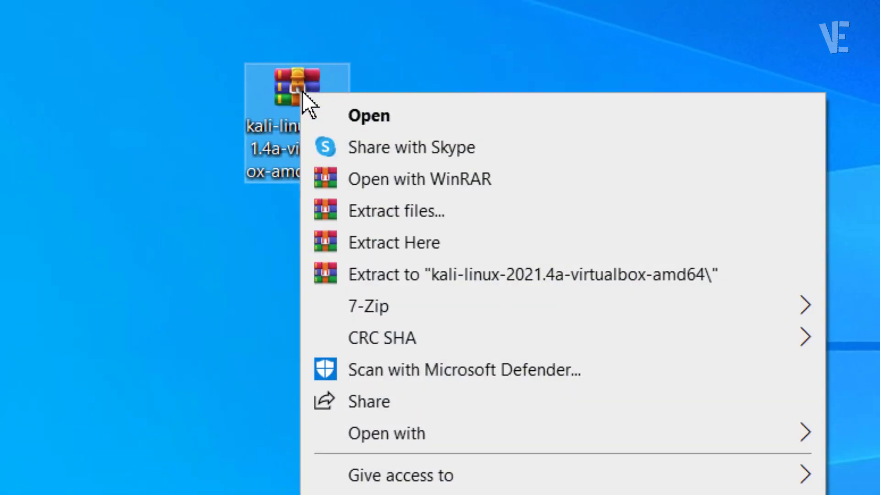
{"action": "left_click", "coordinate": [455, 272]}
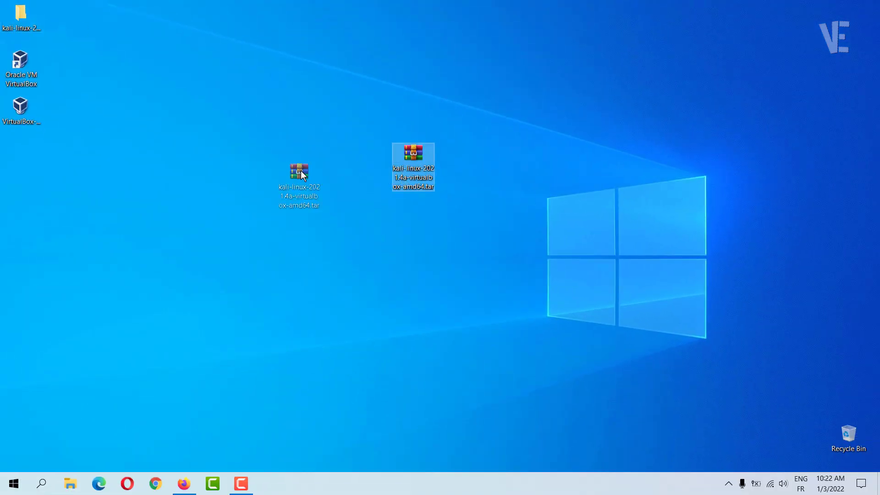
{"action": "left_click_drag", "start_coordinate": [16, 152], "coordinate": [16, 152]}
Open the extracted kali-linux-2021.4a-virtualbox-amd64 folder and widen the Name column to show the full file names
{"action": "left_click_drag", "start_coordinate": [21, 20], "coordinate": [419, 122]}
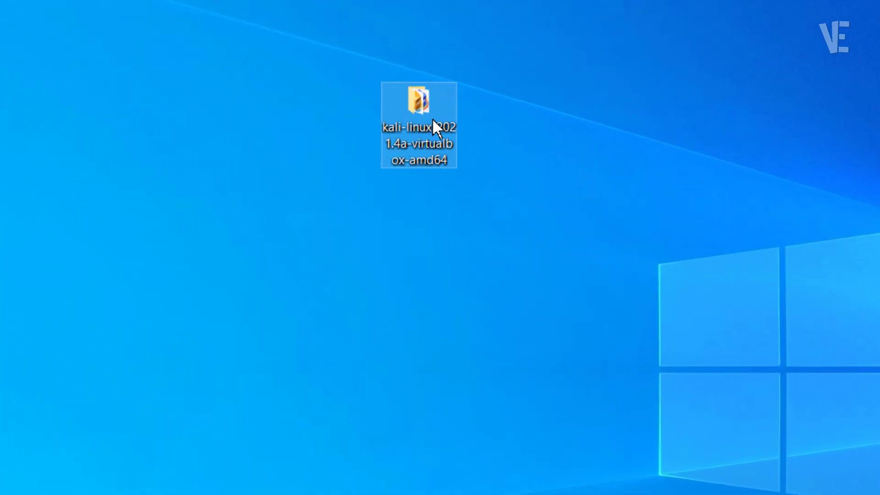
{"action": "double_click", "coordinate": [432, 123]}
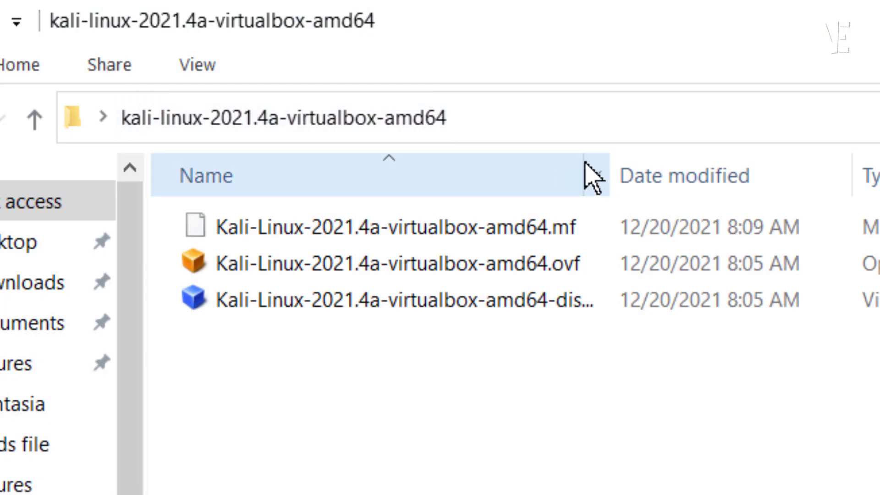
{"action": "left_click_drag", "start_coordinate": [610, 163], "coordinate": [774, 169]}
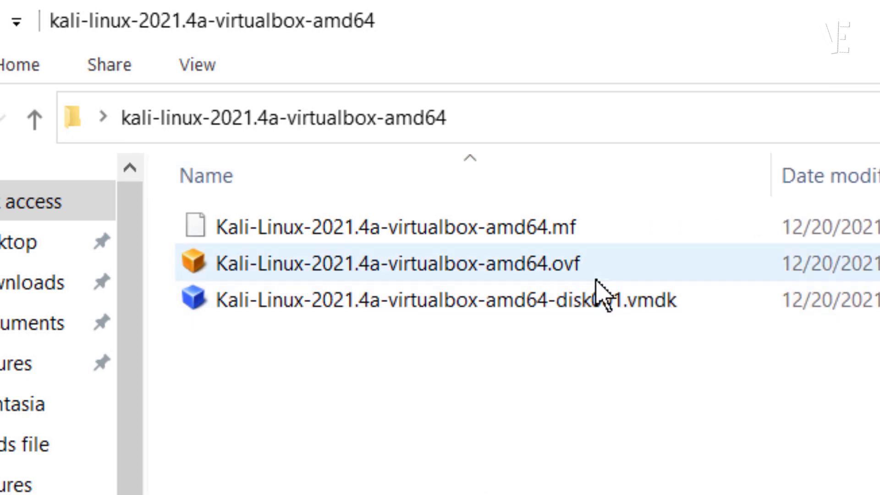
Open Kali-Linux-2021.4a-virtualbox-amd64.ovf in VirtualBox to begin importing it as a virtual appliance
{"action": "left_click", "coordinate": [524, 261]}
{"action": "left_click", "coordinate": [521, 298]}
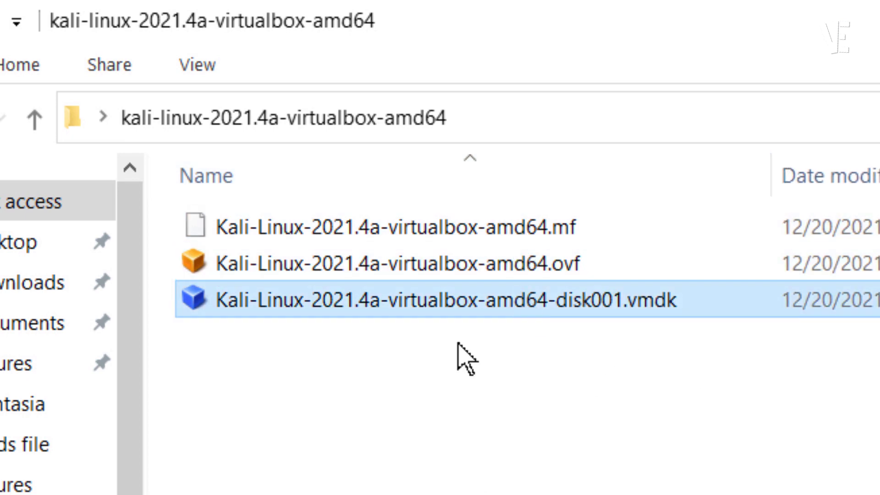
{"action": "left_click", "coordinate": [554, 262]}
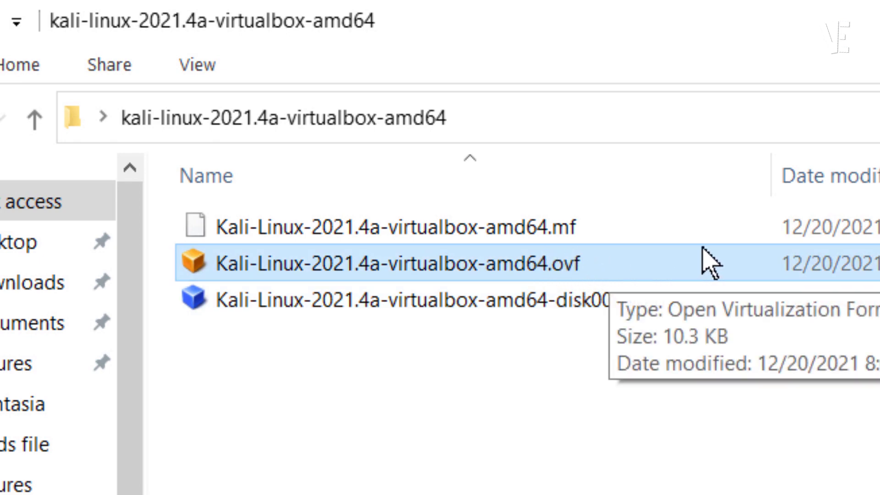
{"action": "key", "text": "F2"}
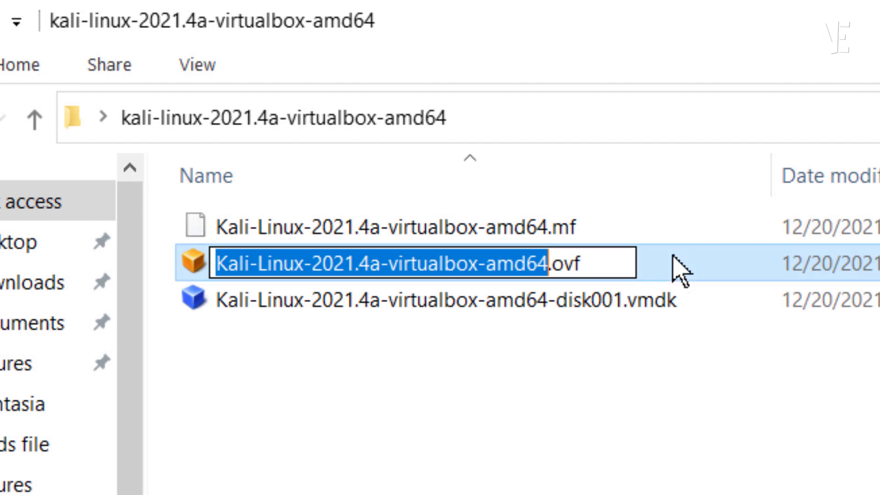
{"action": "key", "text": "Escape"}
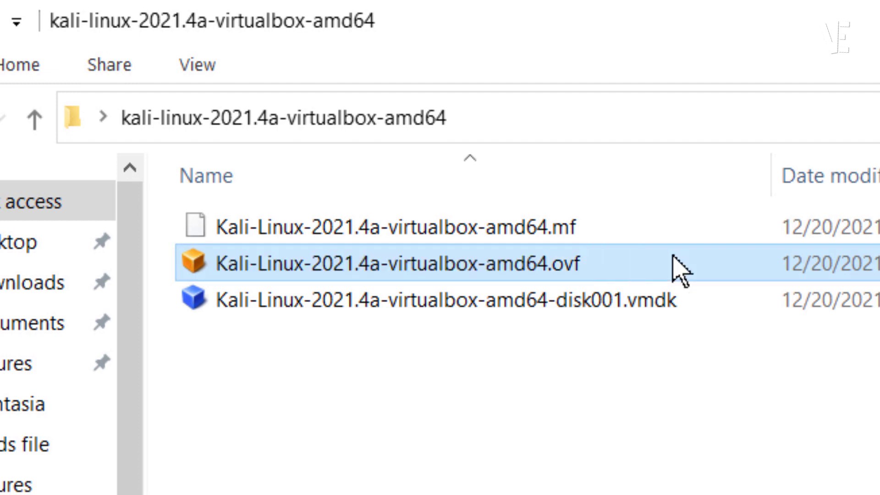
{"action": "double_click", "coordinate": [537, 272]}
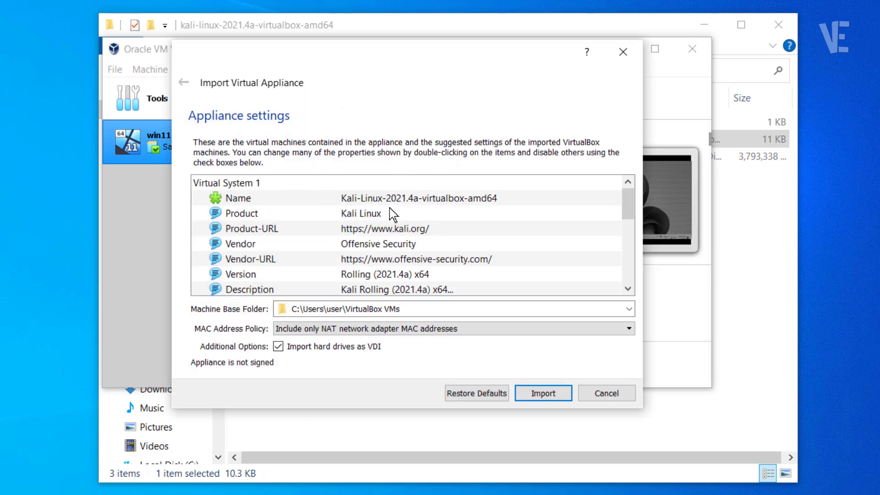
Review the appliance settings and set the machine base folder to drive D:
{"action": "scroll", "coordinate": [390, 210], "scroll_direction": "down", "scroll_amount": 3}
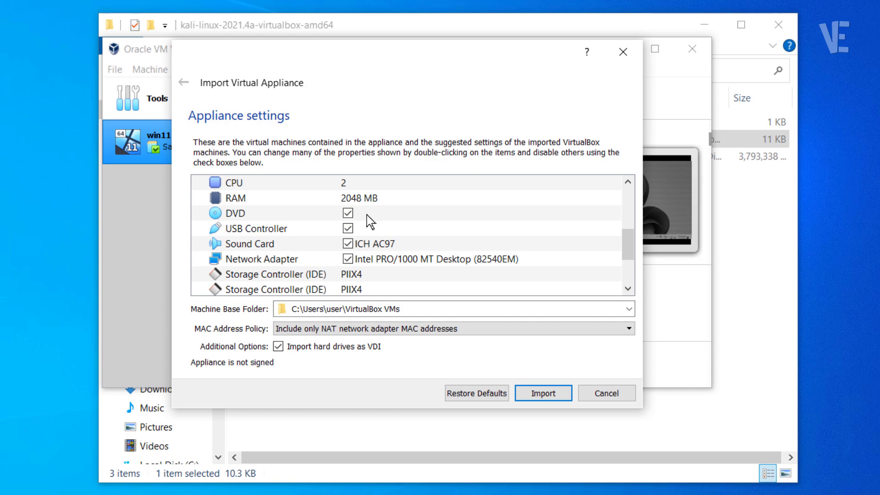
{"action": "scroll", "coordinate": [389, 212], "scroll_direction": "down", "scroll_amount": 2}
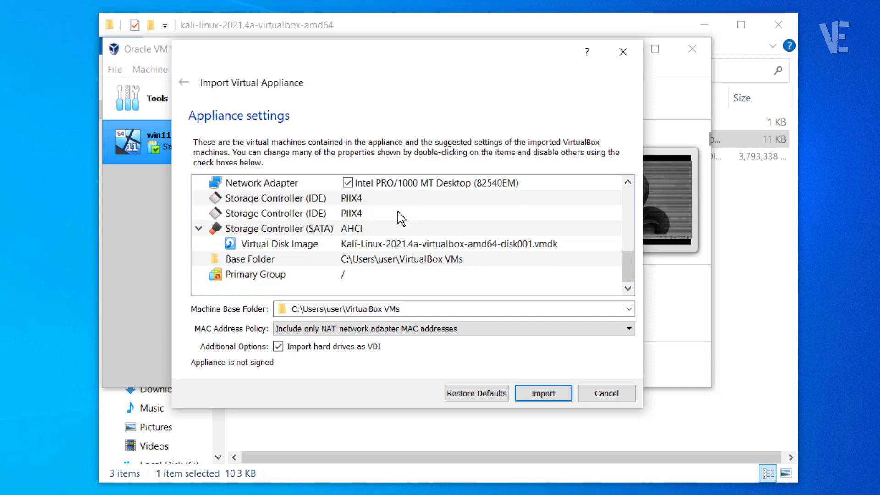
{"action": "scroll", "coordinate": [403, 215], "scroll_direction": "up", "scroll_amount": 5}
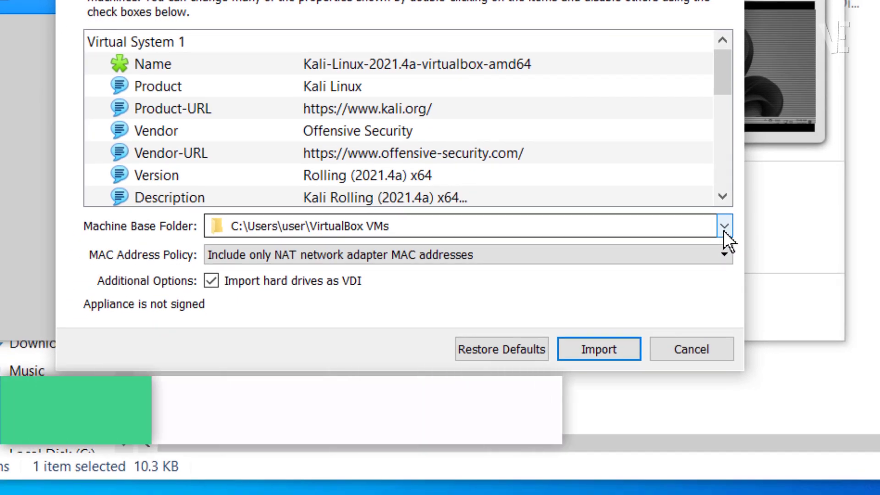
{"action": "left_click", "coordinate": [836, 278]}
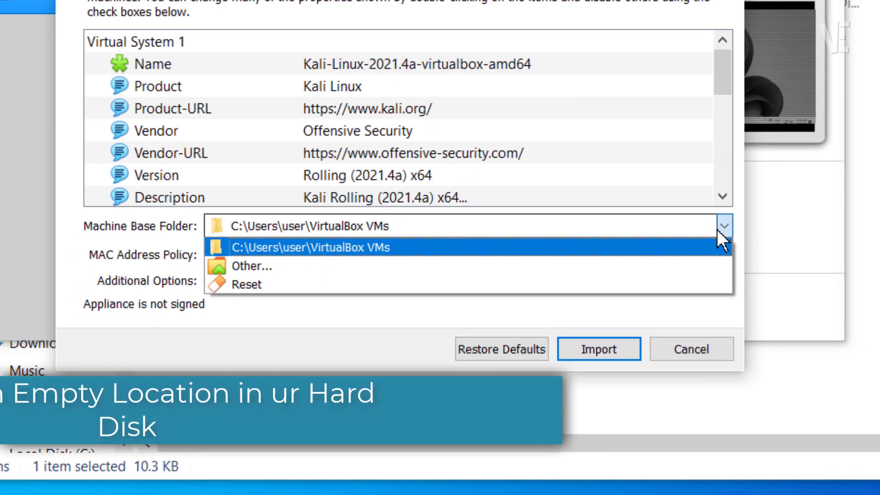
{"action": "left_click", "coordinate": [271, 265]}
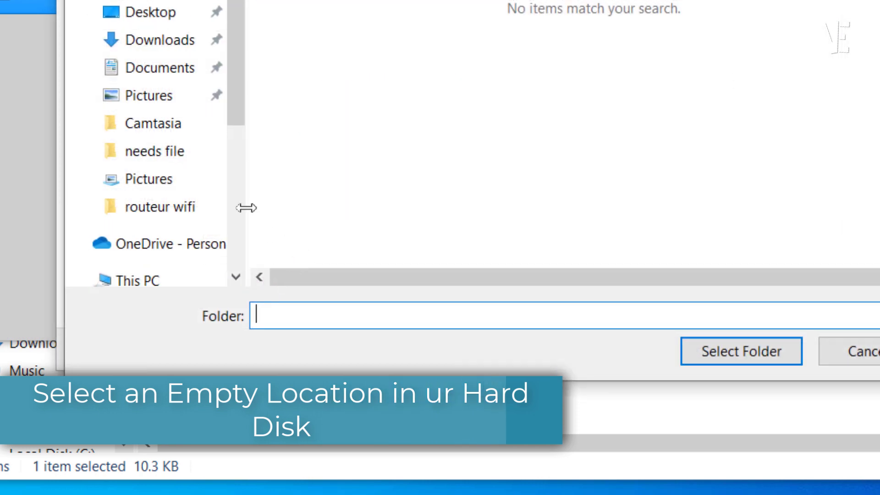
{"action": "scroll", "coordinate": [92, 170], "scroll_direction": "down", "scroll_amount": 3}
{"action": "left_click", "coordinate": [158, 178]}
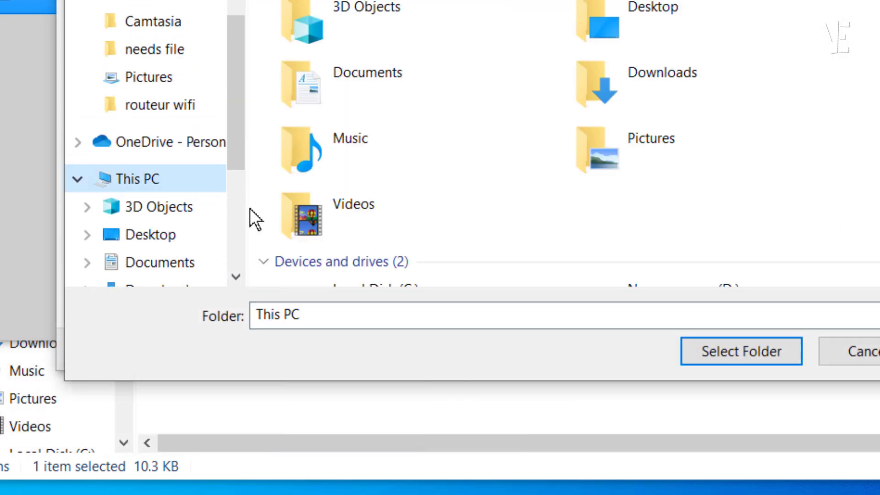
{"action": "scroll", "coordinate": [509, 137], "scroll_direction": "down", "scroll_amount": 1}
{"action": "left_click", "coordinate": [728, 242]}
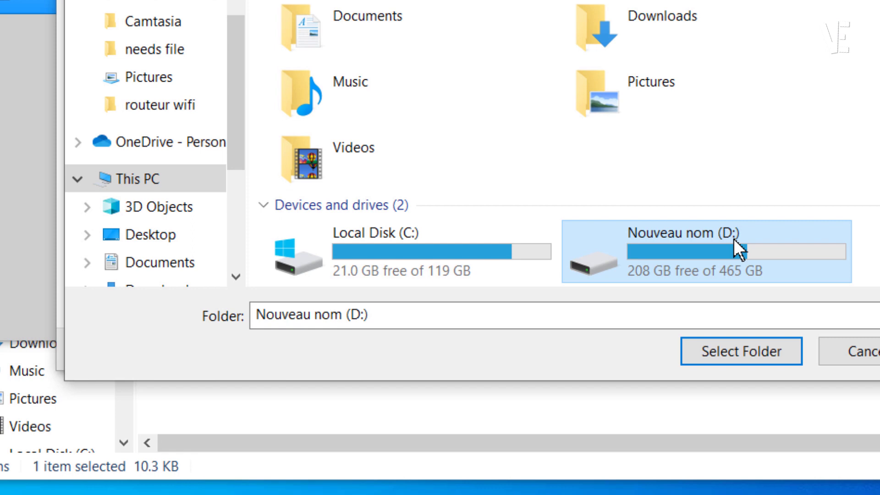
{"action": "left_click", "coordinate": [763, 348]}
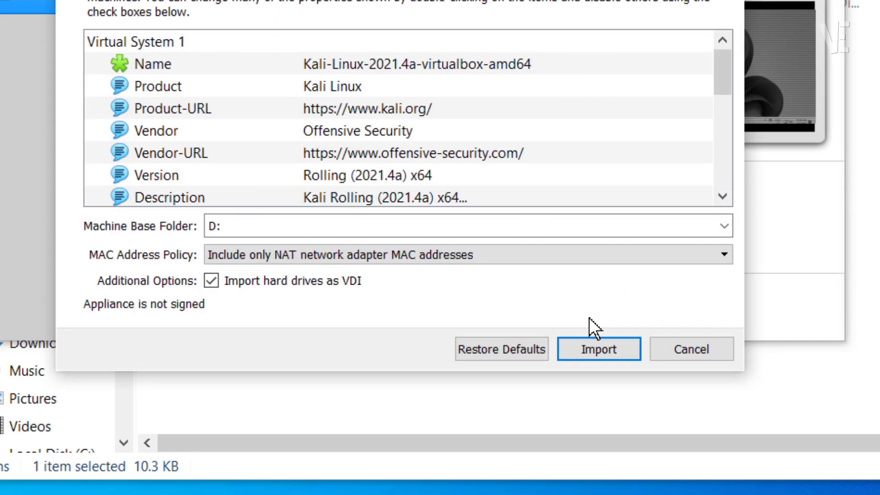
Import the Kali Linux appliance, agree to its software license, and close the extracted folder's window
{"action": "left_click", "coordinate": [603, 350]}
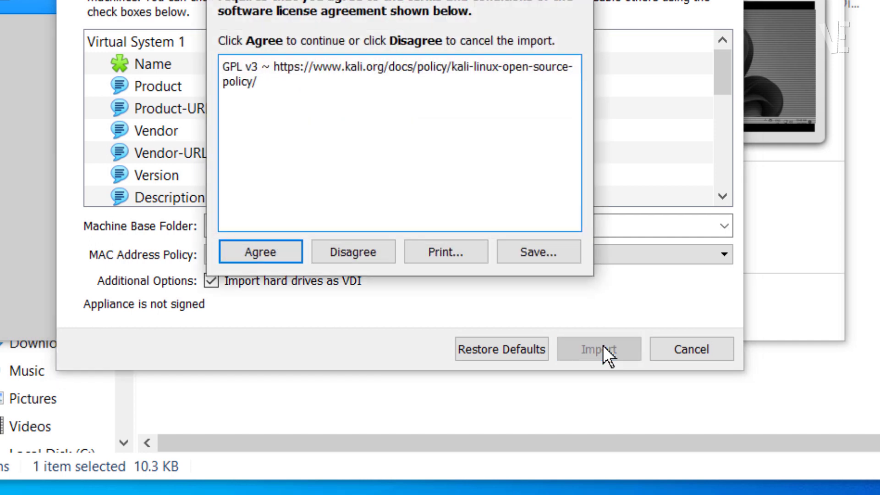
{"action": "left_click", "coordinate": [265, 250]}
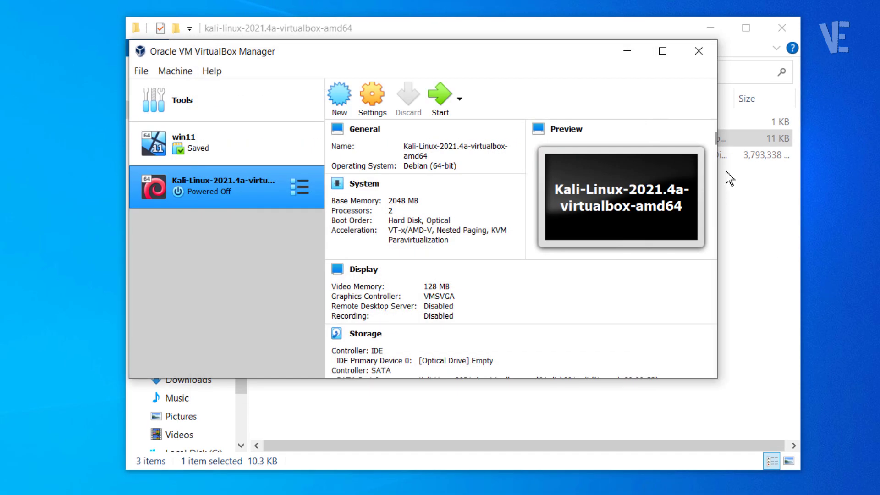
{"action": "left_click", "coordinate": [786, 29]}
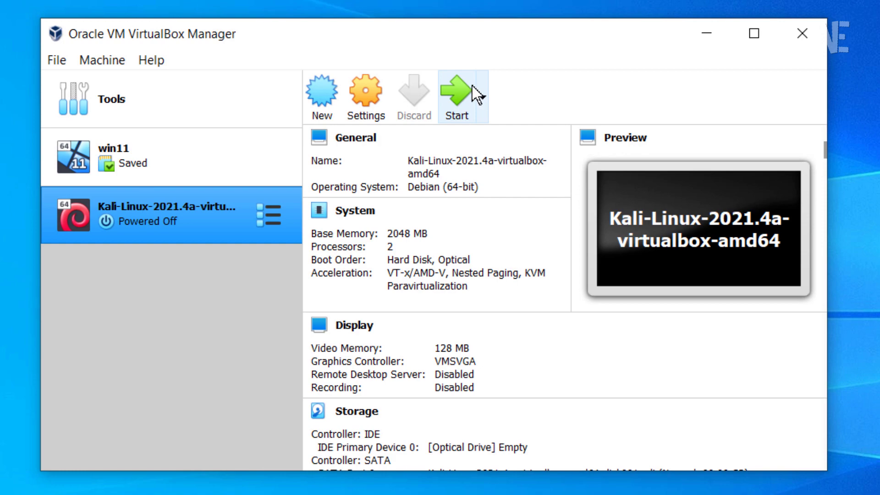
Start the Kali-Linux-2021.4a-virtualbox-amd64 machine, move its window nearer the middle of the desktop, and dismiss the notification messages
{"action": "left_click", "coordinate": [463, 98]}
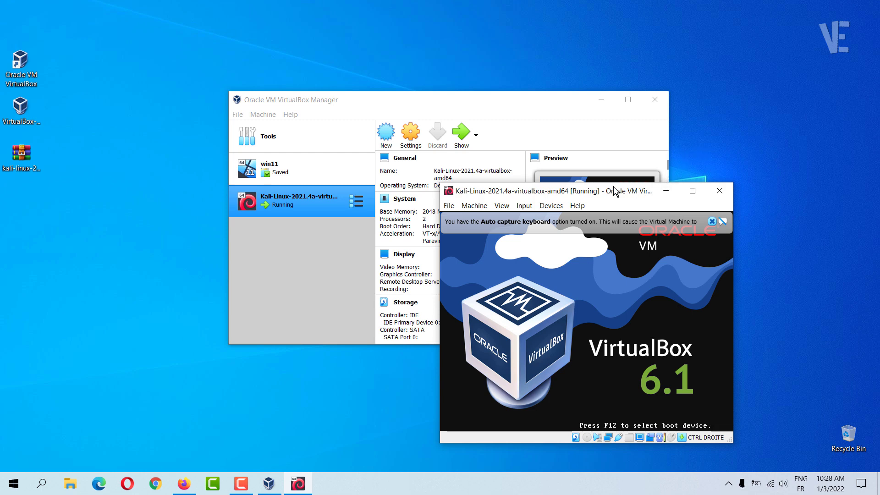
{"action": "left_click_drag", "start_coordinate": [615, 192], "coordinate": [482, 91]}
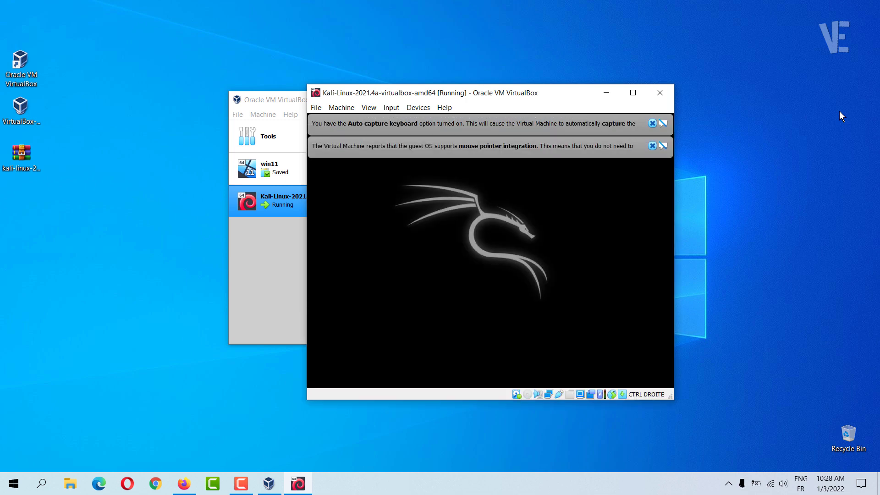
{"action": "left_click", "coordinate": [652, 123]}
{"action": "left_click", "coordinate": [652, 123]}
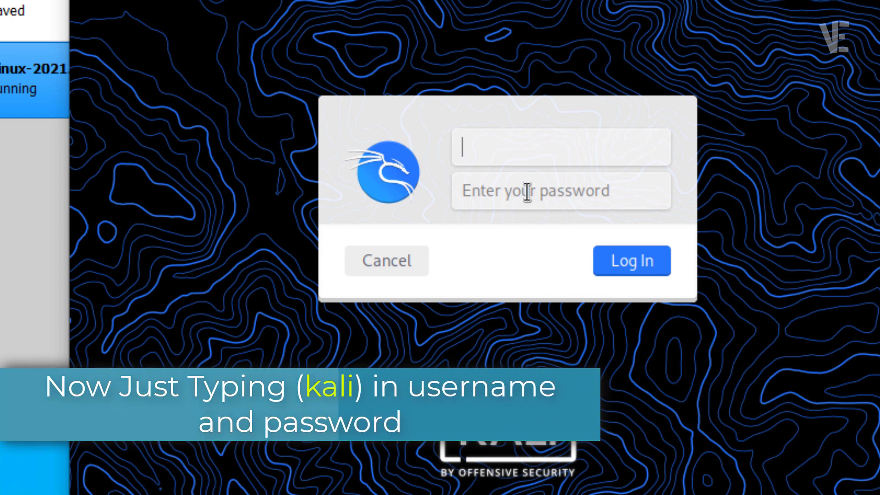
Log in to Kali Linux with the username kali and the account password
{"action": "type", "text": "kali"}
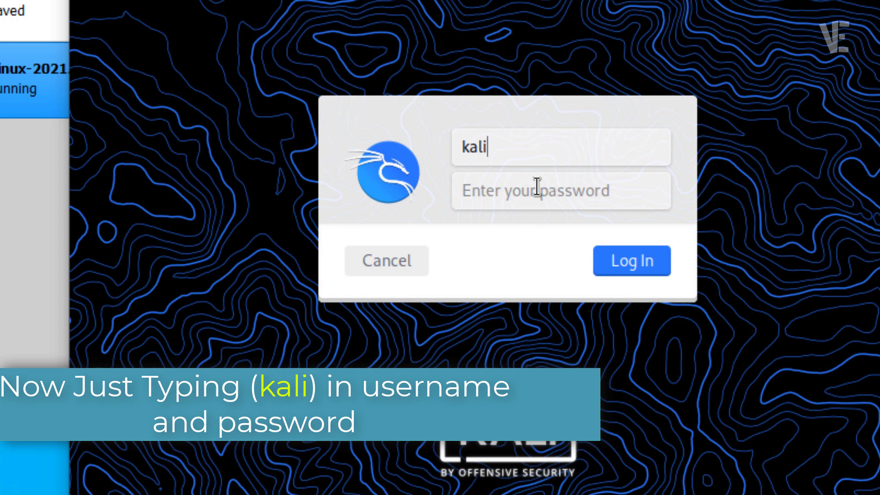
{"action": "left_click", "coordinate": [536, 186]}
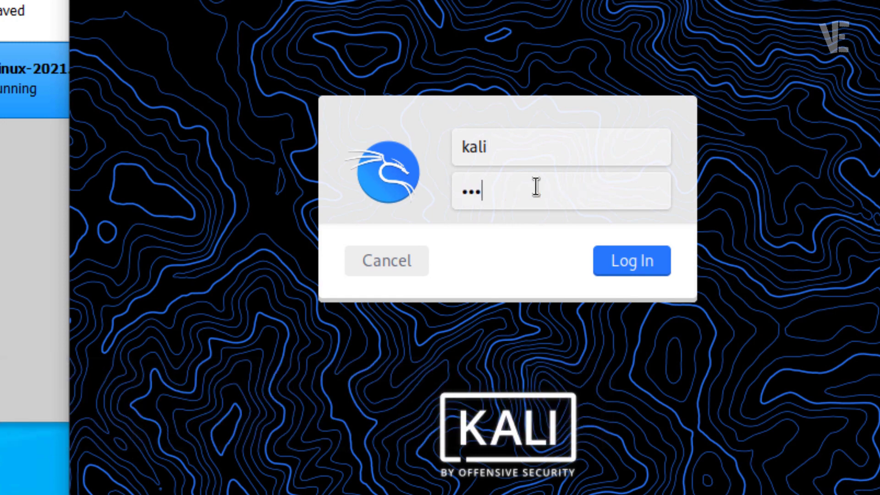
{"action": "left_click", "coordinate": [625, 261]}
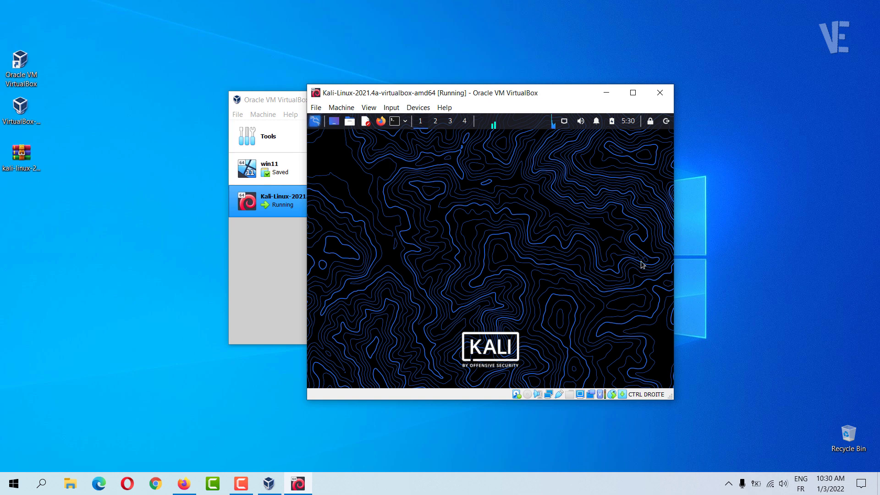
Switch the running Kali virtual machine to full-screen mode and accept the switch
{"action": "left_click", "coordinate": [370, 109]}
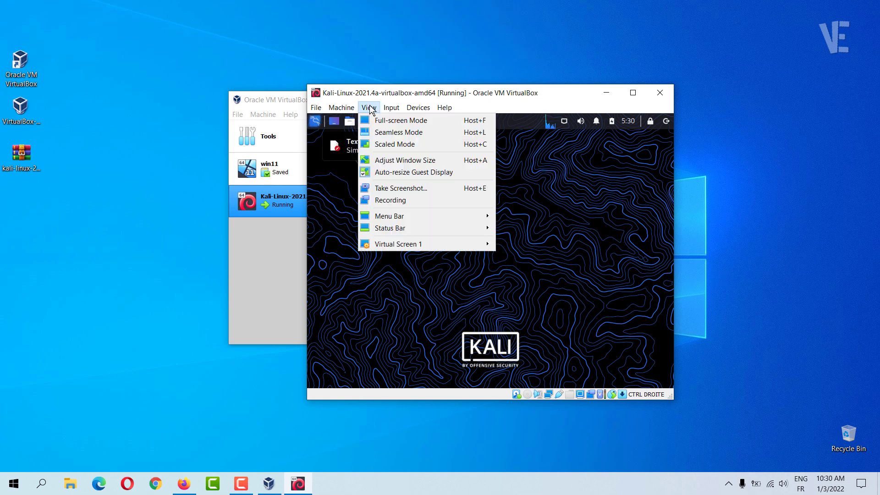
{"action": "left_click", "coordinate": [393, 121]}
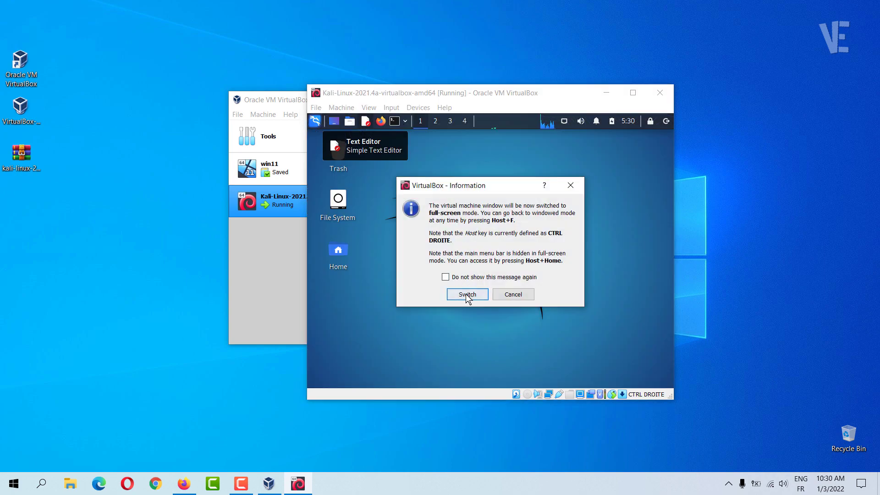
{"action": "left_click", "coordinate": [467, 294]}
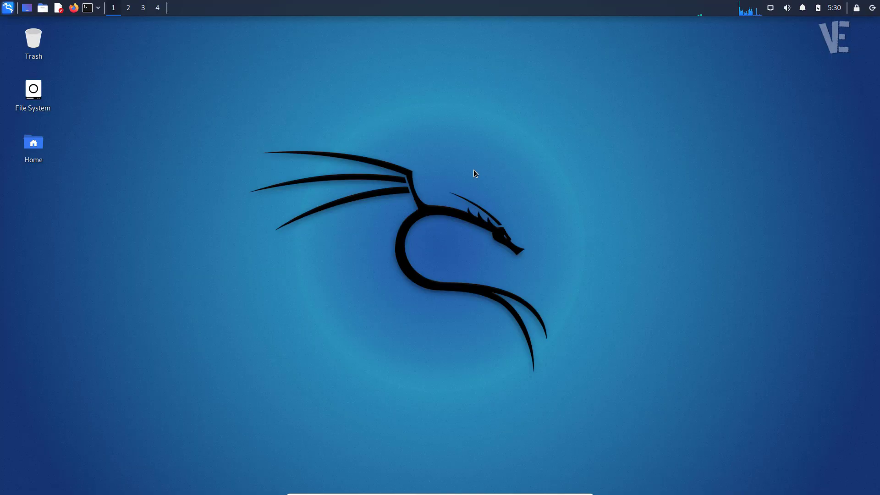
Look through the Kali application categories, including Recently Used and Favorites, and return to the desktop
{"action": "left_click", "coordinate": [9, 8]}
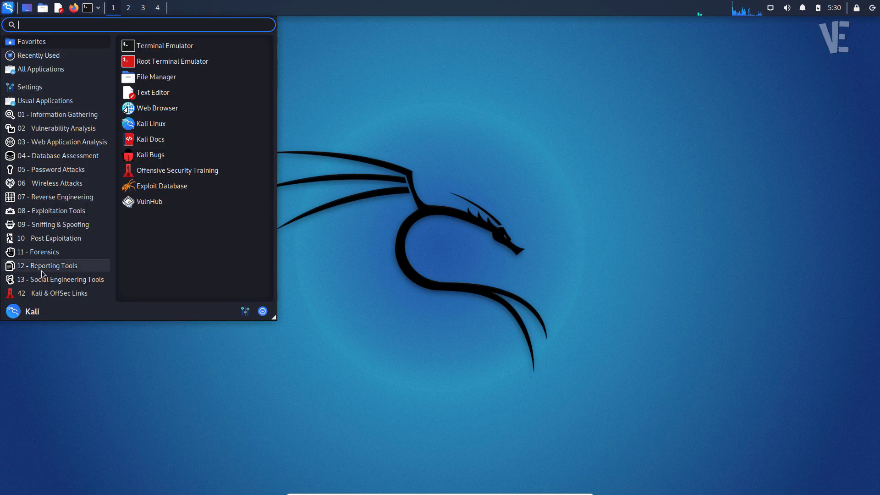
{"action": "left_click", "coordinate": [41, 295]}
{"action": "left_click", "coordinate": [46, 55]}
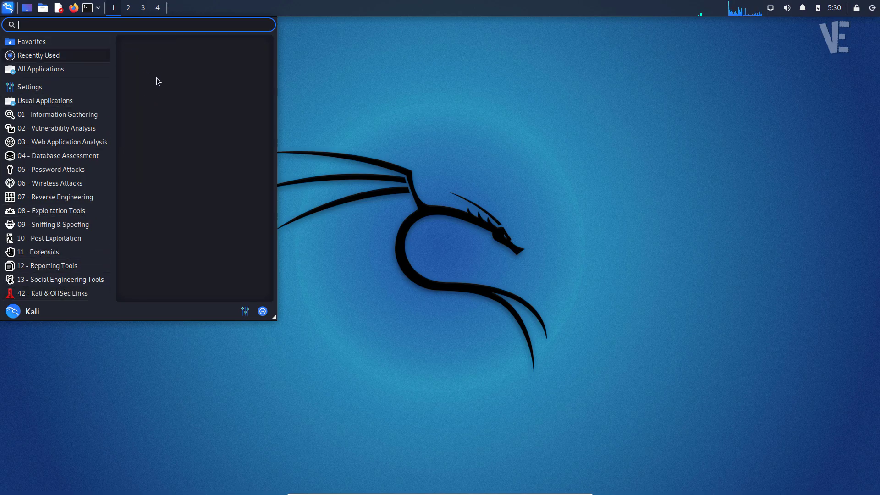
{"action": "left_click", "coordinate": [83, 46]}
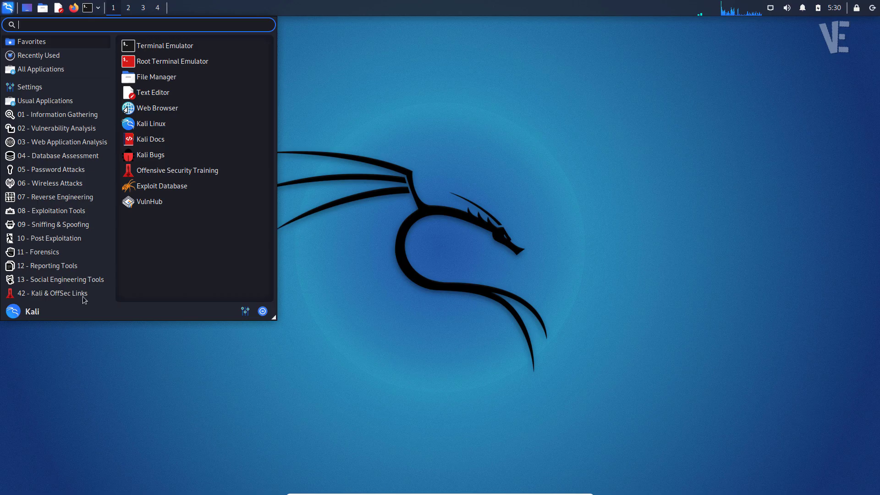
{"action": "left_click", "coordinate": [456, 112]}
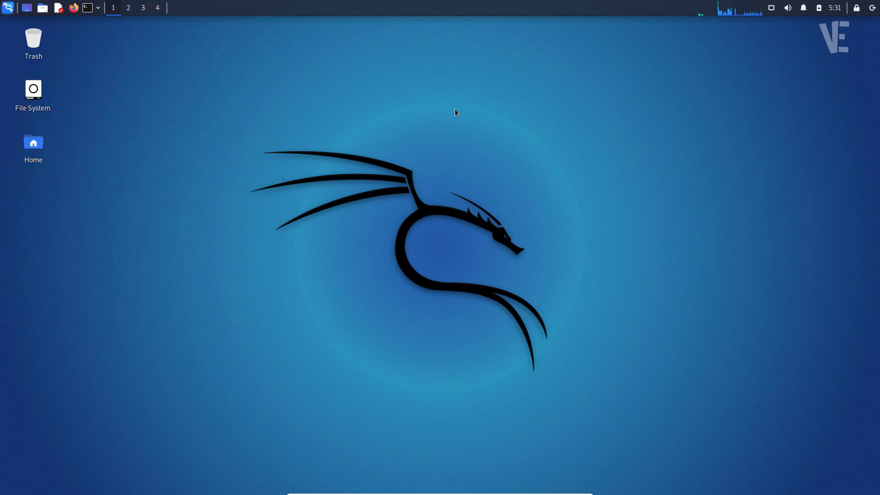